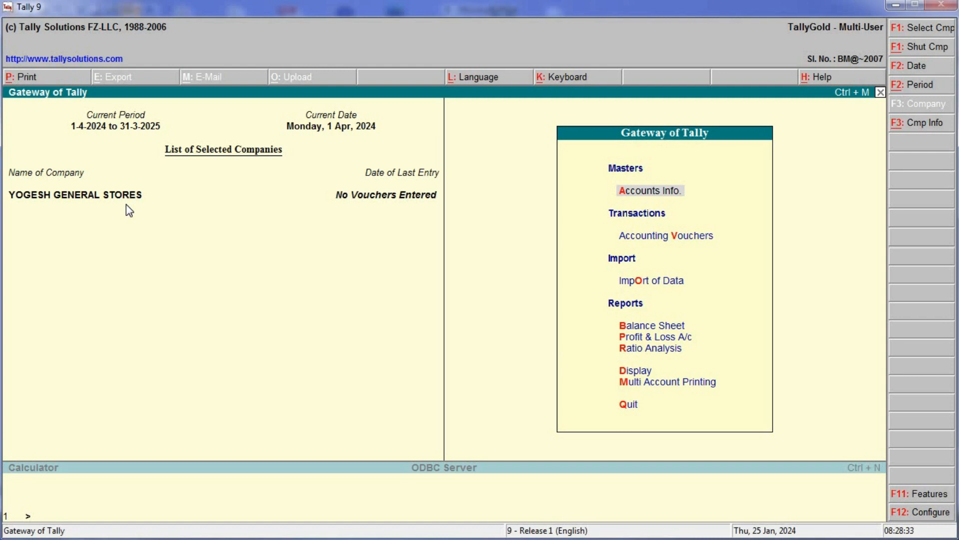
- Create a new ledger named PUNJAB BANK and place it under the Bank Accounts group
left_click(649, 193)
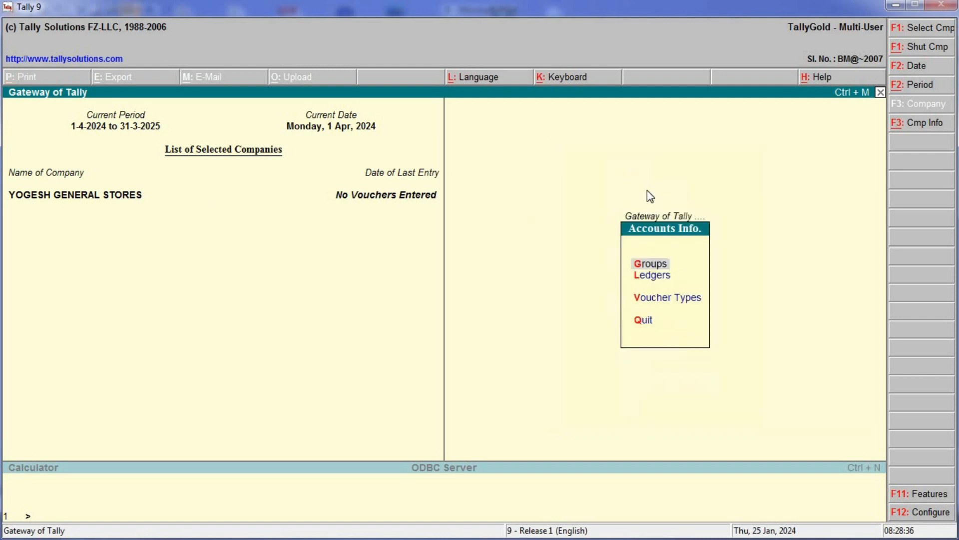
left_click(658, 283)
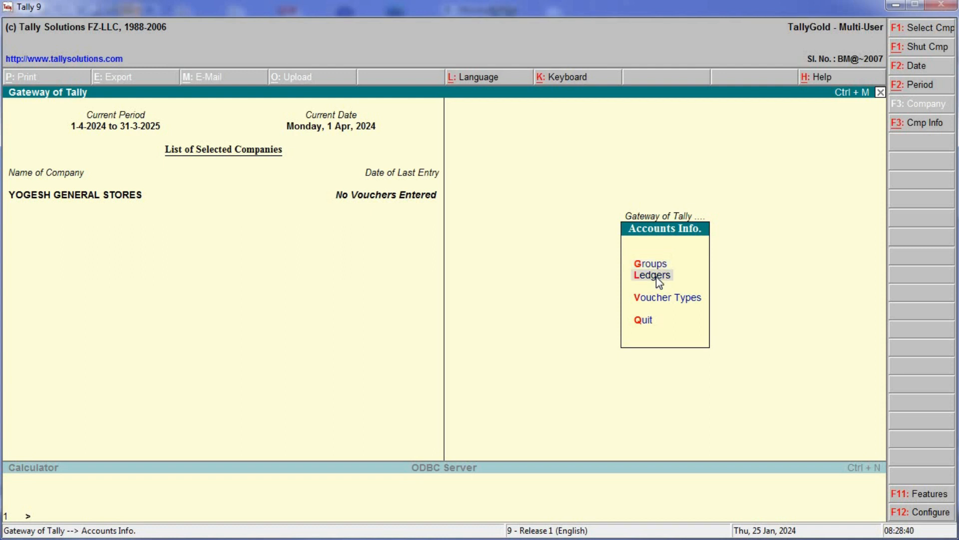
left_click(658, 283)
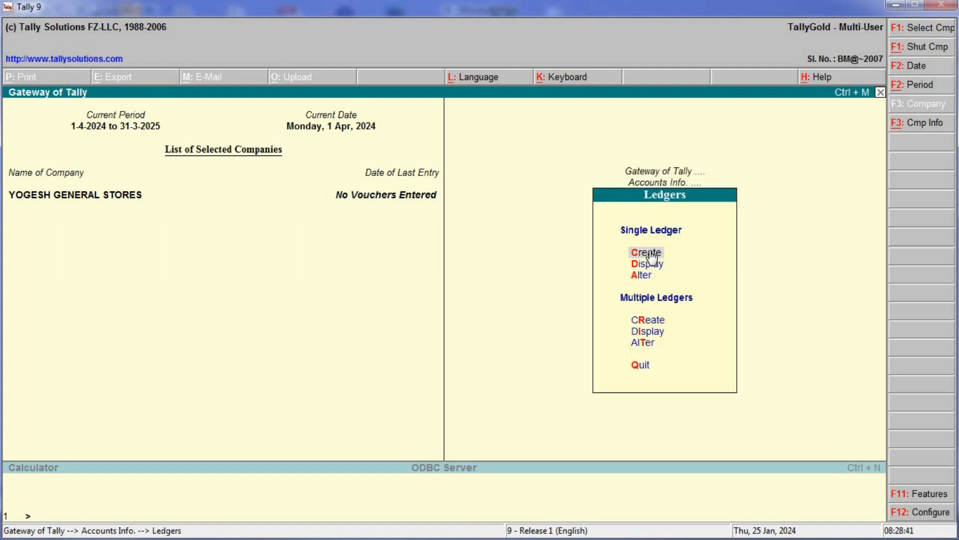
left_click(649, 251)
type("PUNJAB BANK")
key("Return")
key("Return")
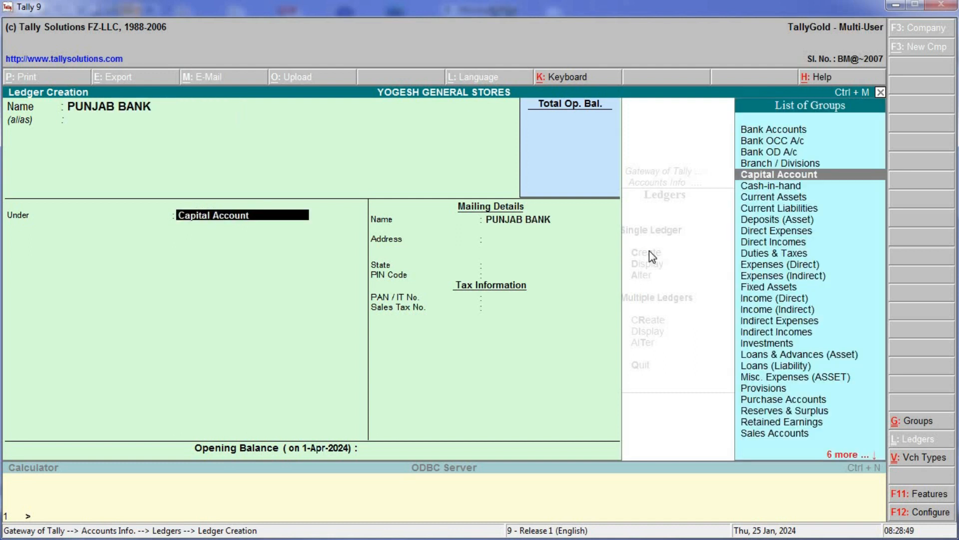
key("Up")
key("Up")
key("Up")
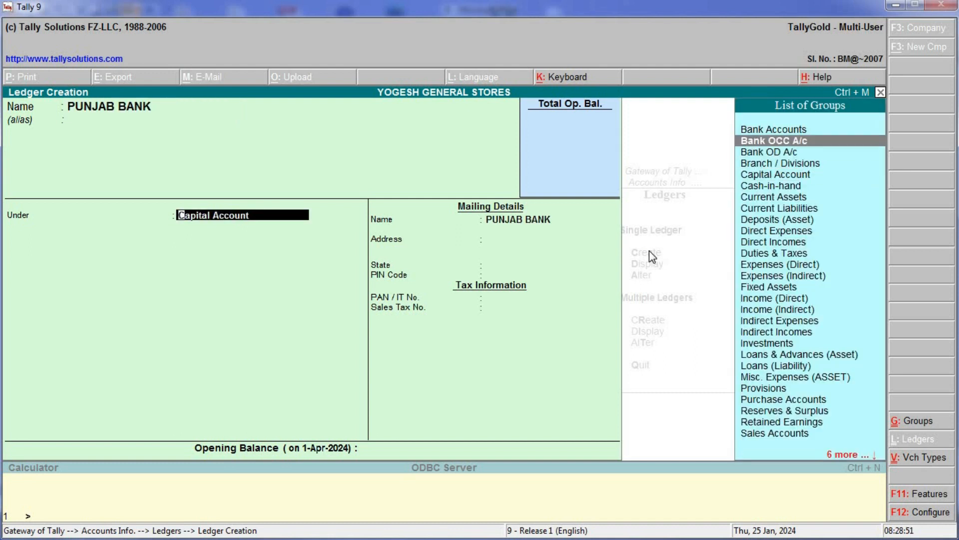
key("Up")
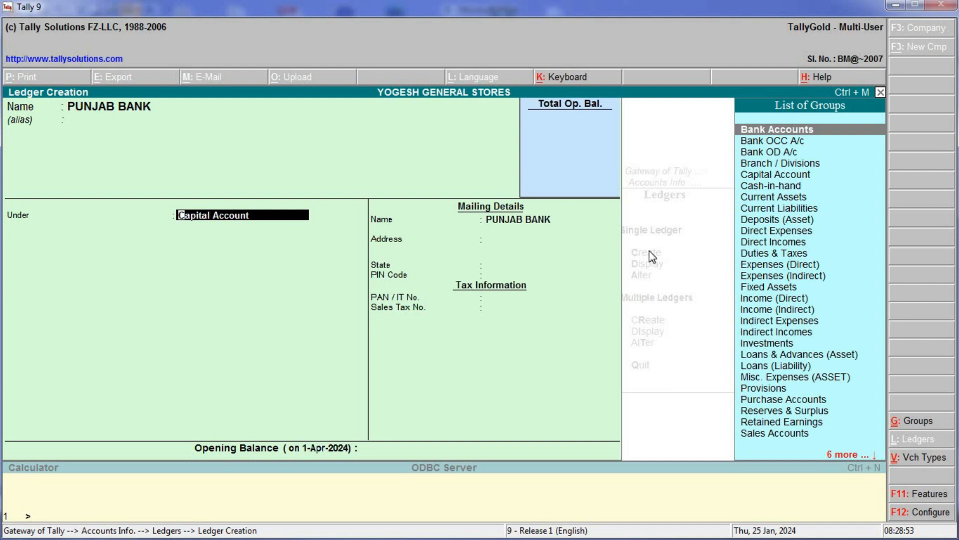
key("Return")
key("Return")
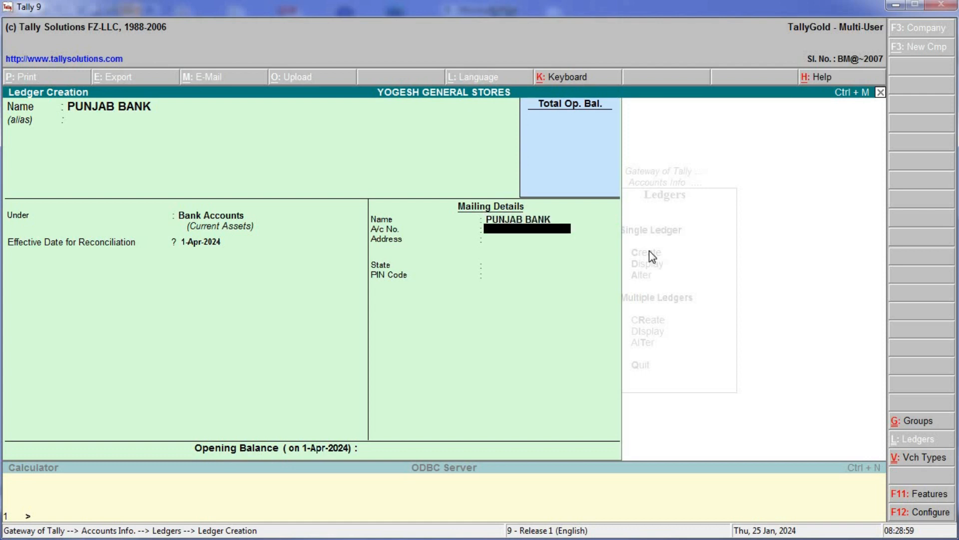
key("alt+Tab")
- Copy the Punjab Bank account number from the exercise sheet into the A/c No. field
double_click(200, 114)
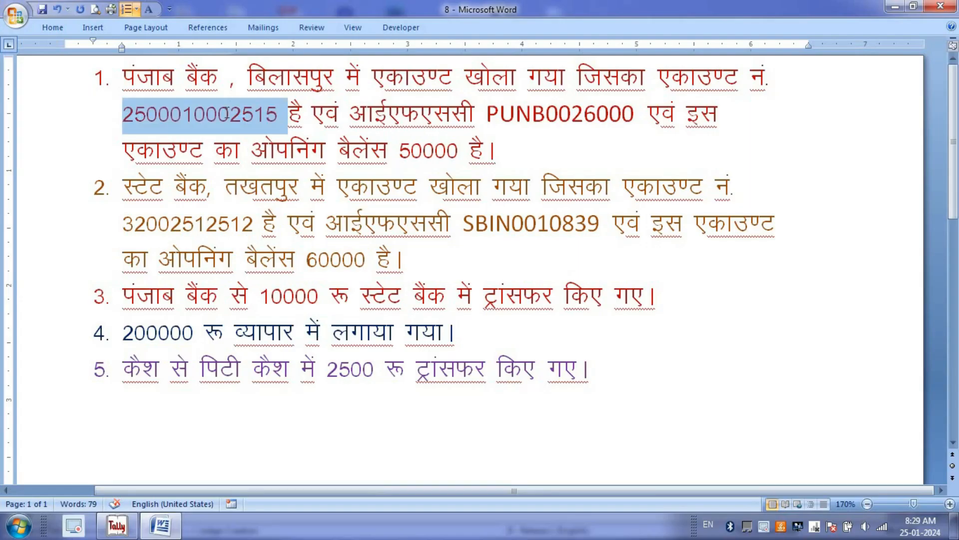
key("alt+Tab")
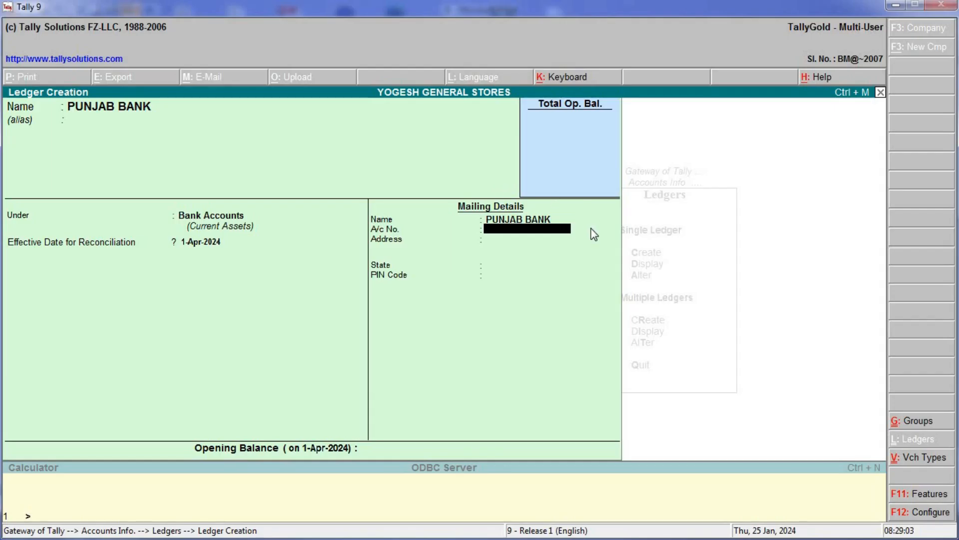
key("ctrl+alt+v")
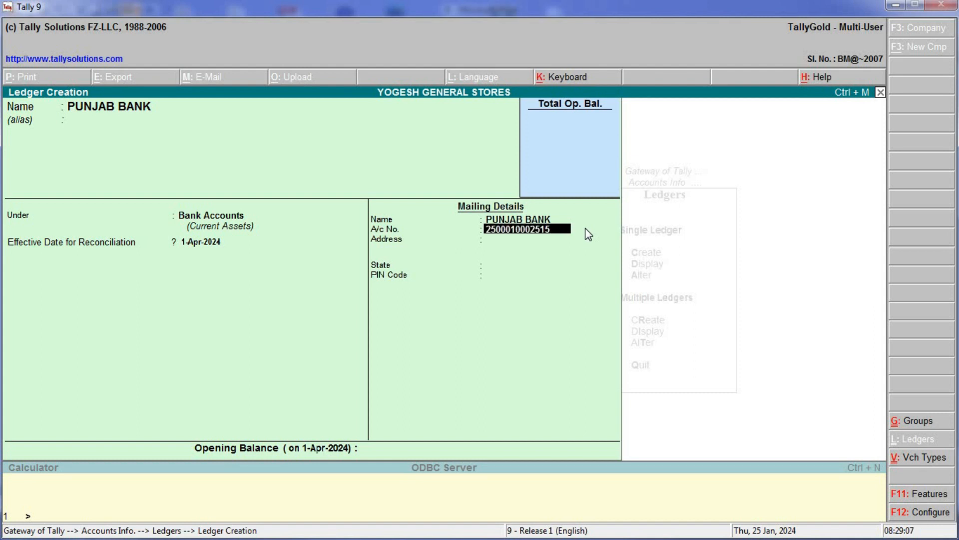
key("Return")
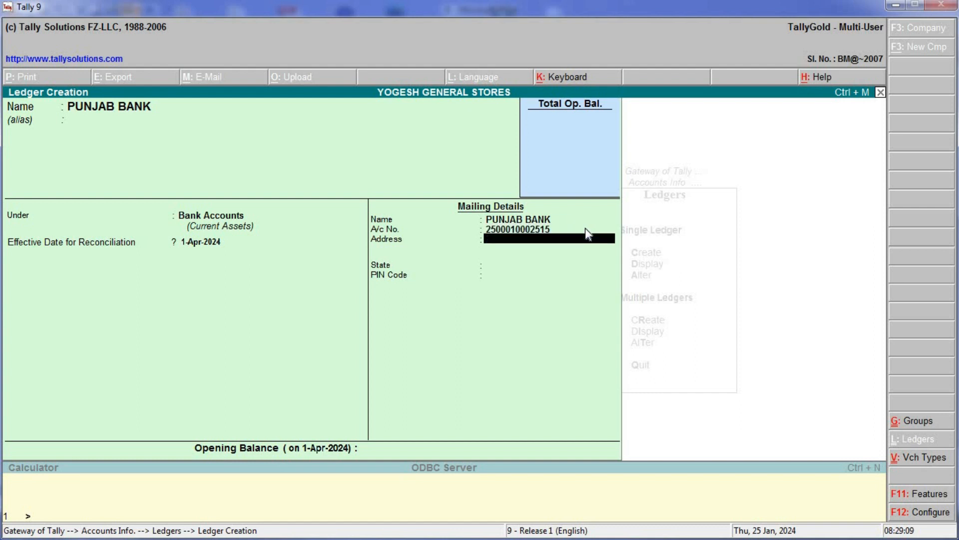
- Fill the address with BILASPUR and IFSC PUNB0026000 from the exercise sheet
key("alt+Tab")
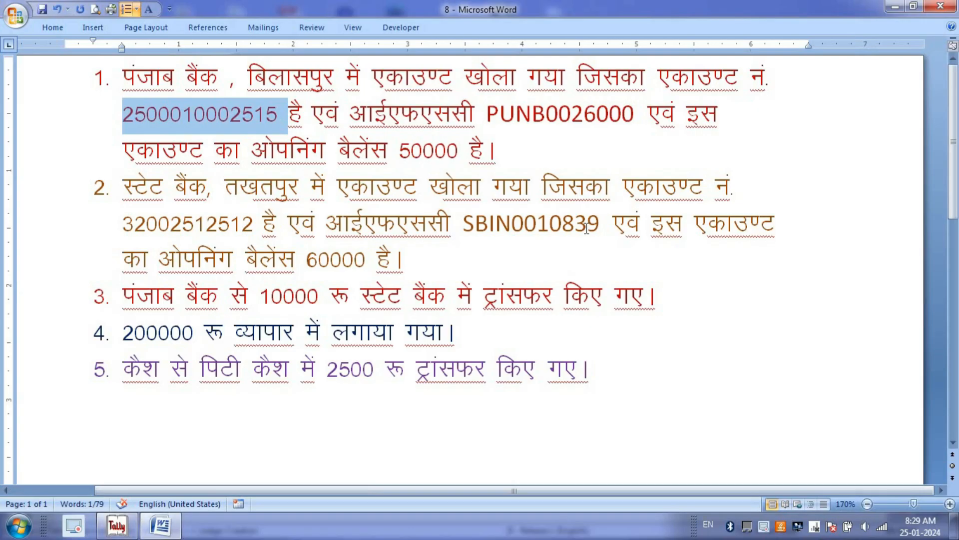
double_click(297, 75)
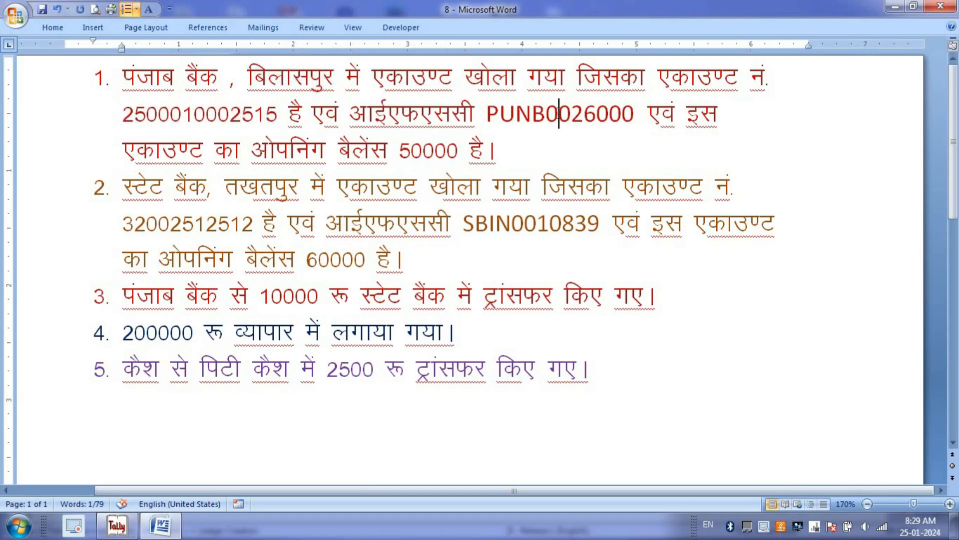
double_click(558, 114)
key("alt+Tab")
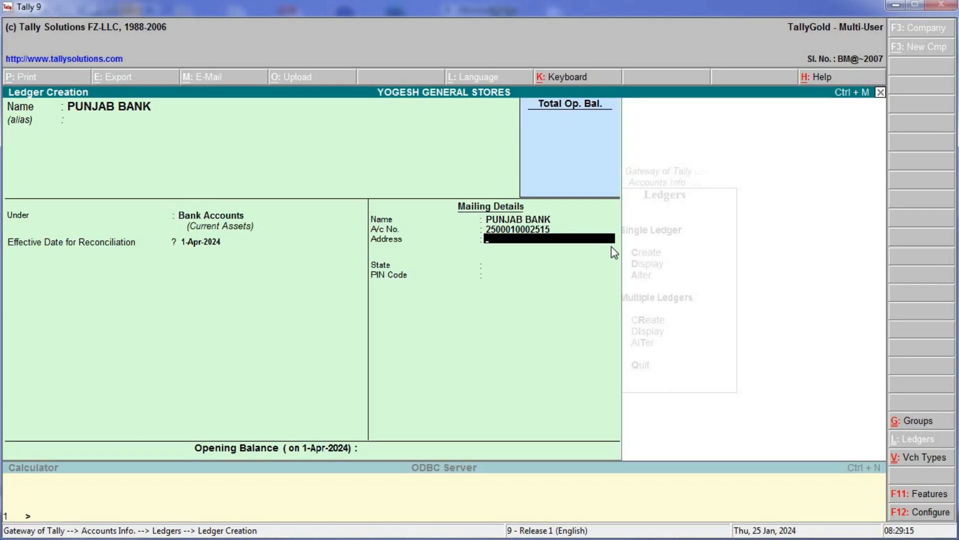
key("ctrl+alt+v")
type("BILAS")
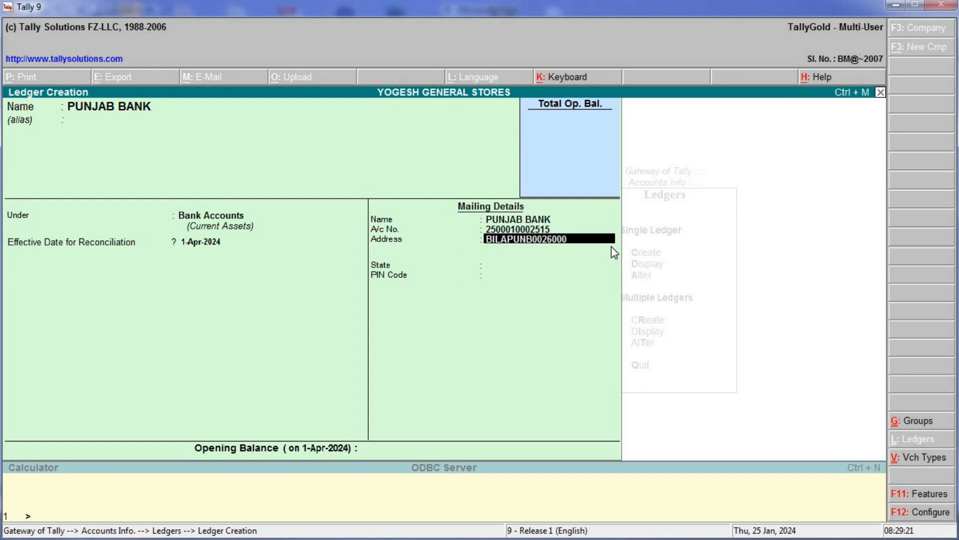
type("PUR")
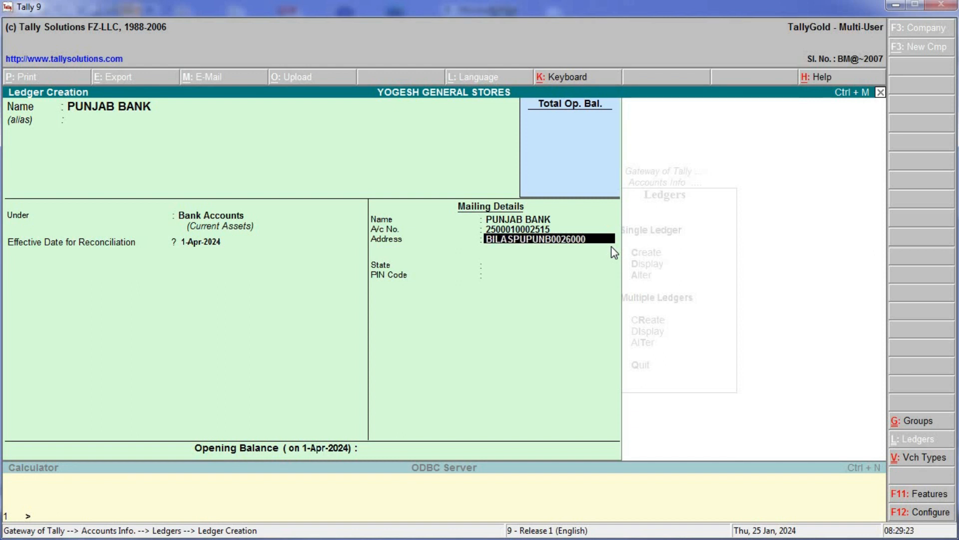
key("Return")
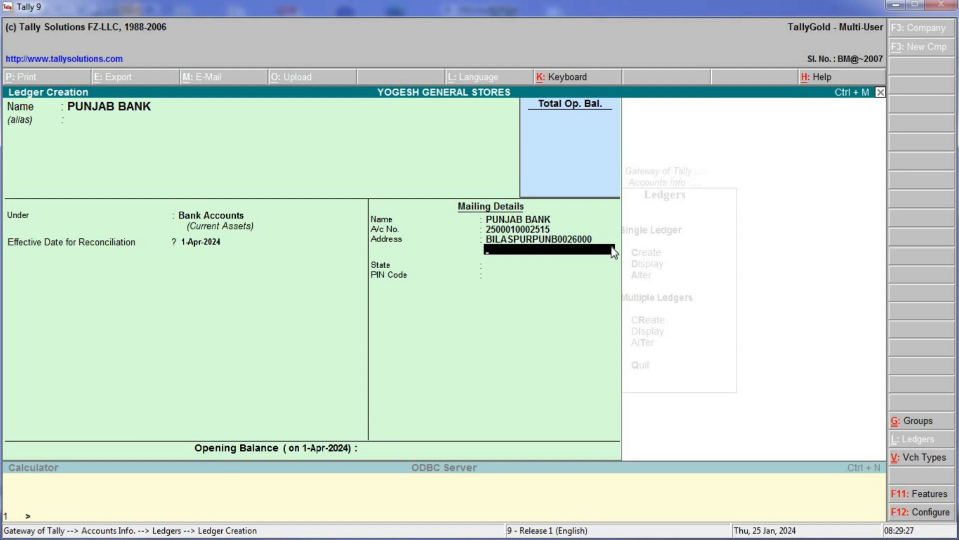
left_click(534, 244)
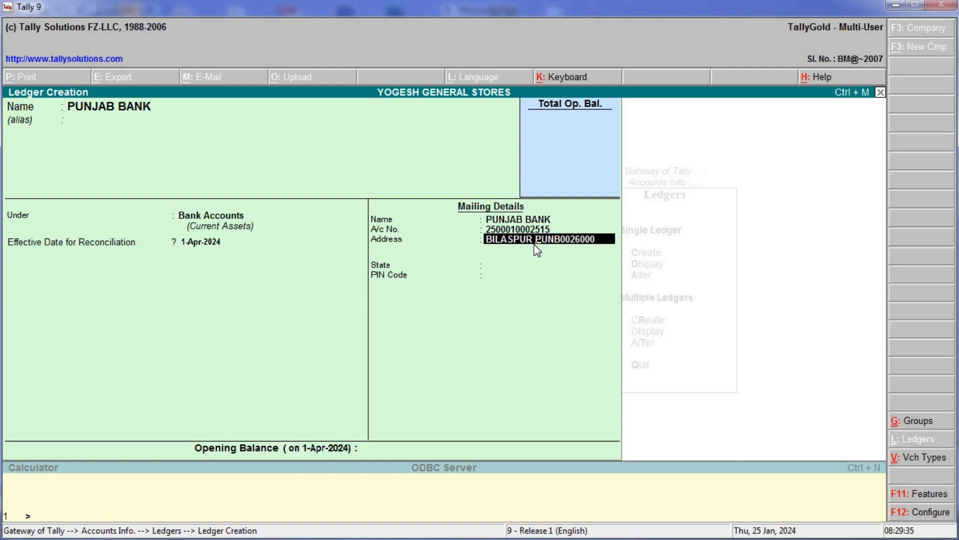
type("IFSC")
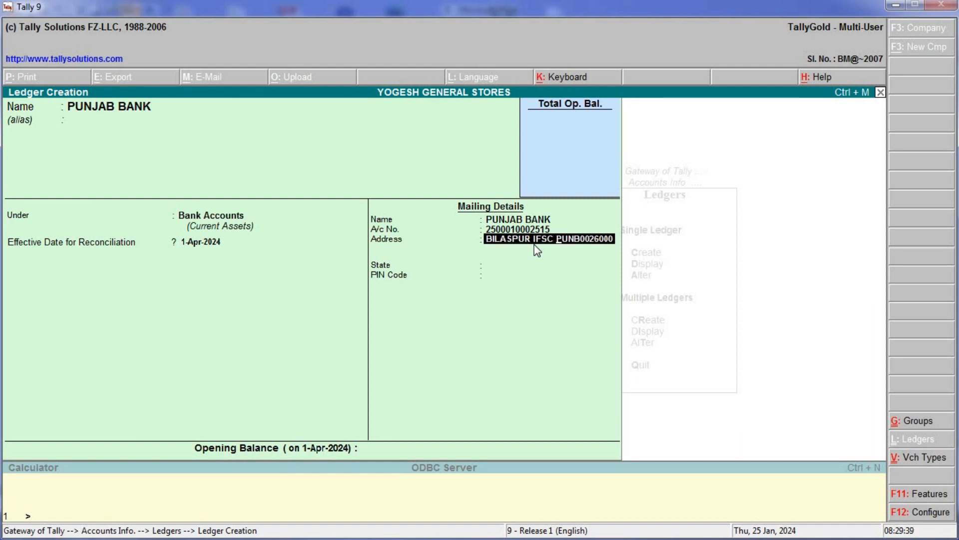
key("Return")
- Set the state to Chhatisgarh and PIN code 495001, then accept the ledger
key("Return")
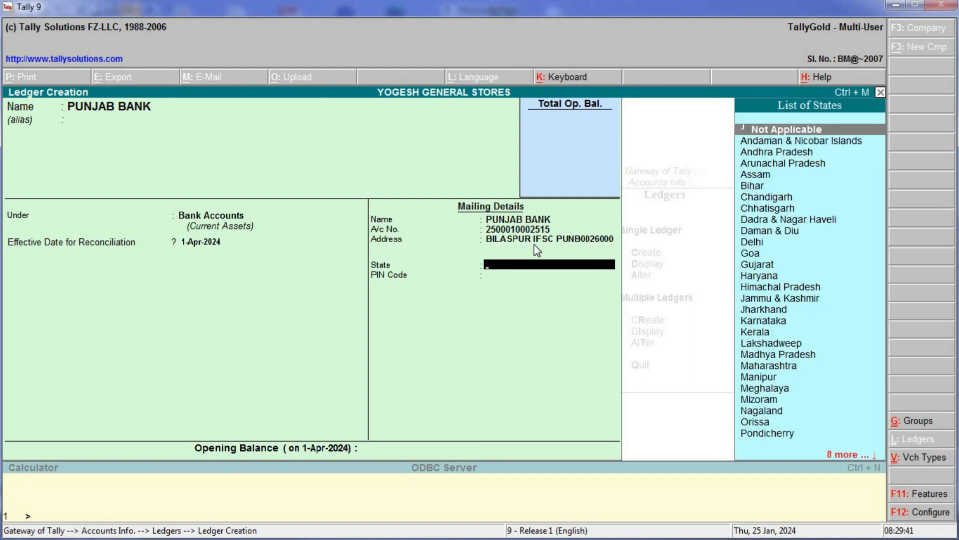
key("Down")
key("Down")
key("Down")
key("Down")
key("Down")
key("Down")
key("Down")
key("Return")
type("495001")
key("Return")
key("Return")
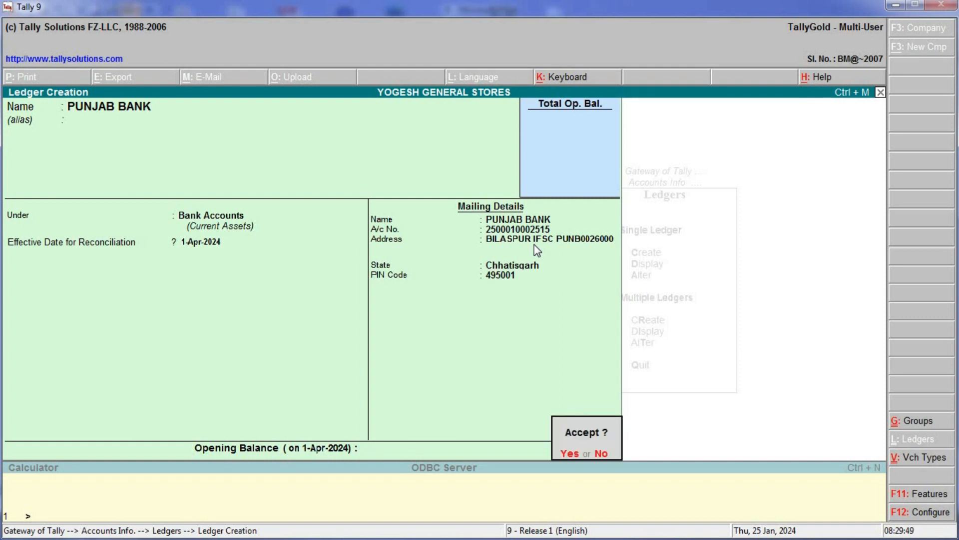
key("Return")
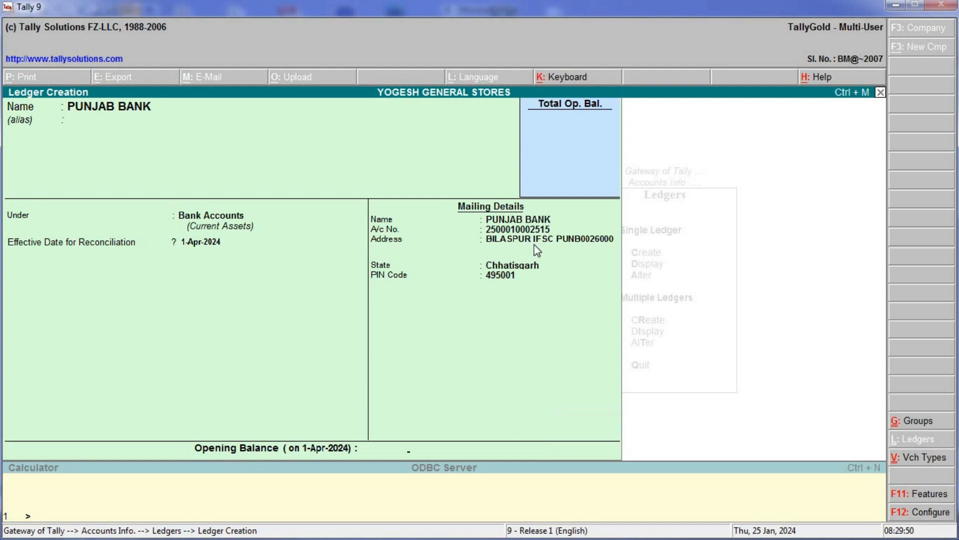
- Reopen PUNJAB BANK and enter a 50000 opening balance
key("alt+Tab")
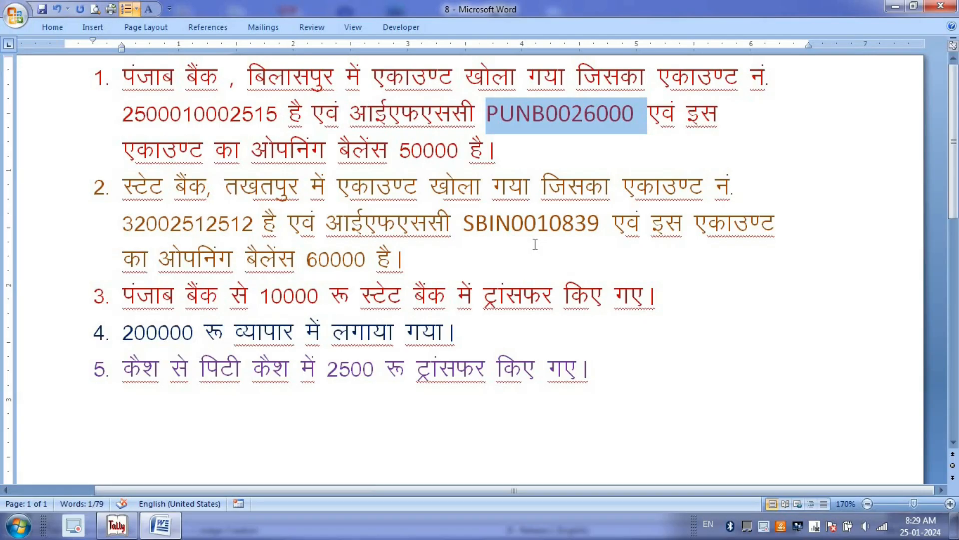
key("alt+Tab")
key("Page_Up")
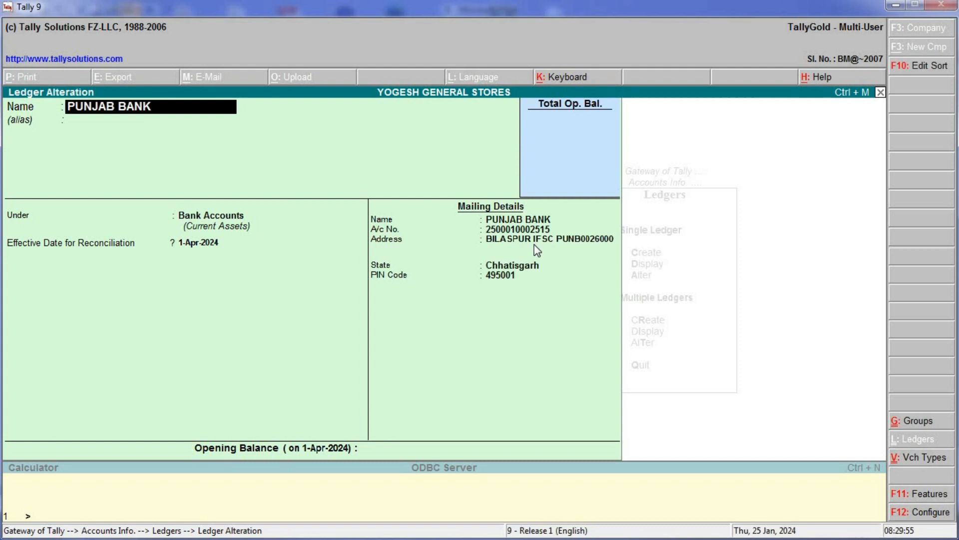
key("Return")
key("Return")
key("Return")
key("Return")
key("Return")
key("Return")
key("Return")
key("Return")
key("Return")
key("Return")
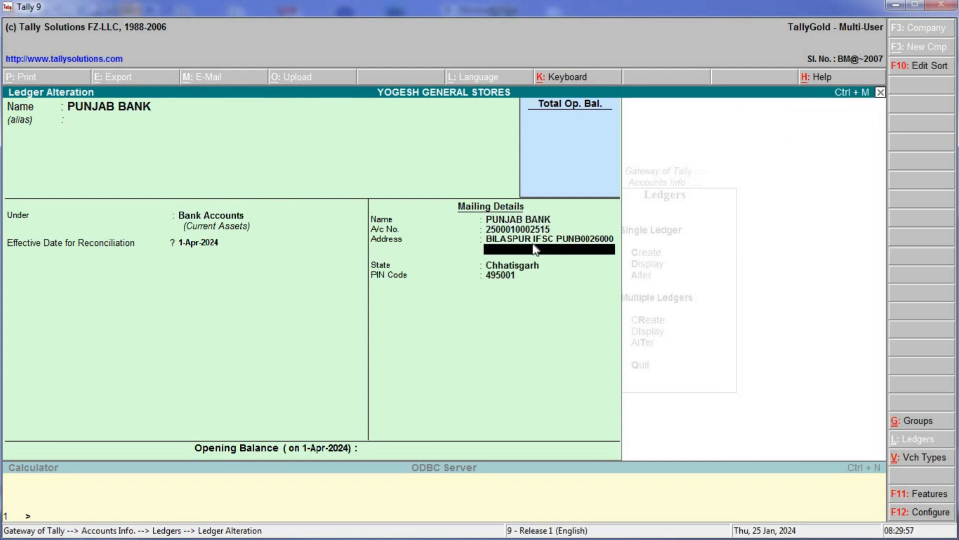
type("50000")
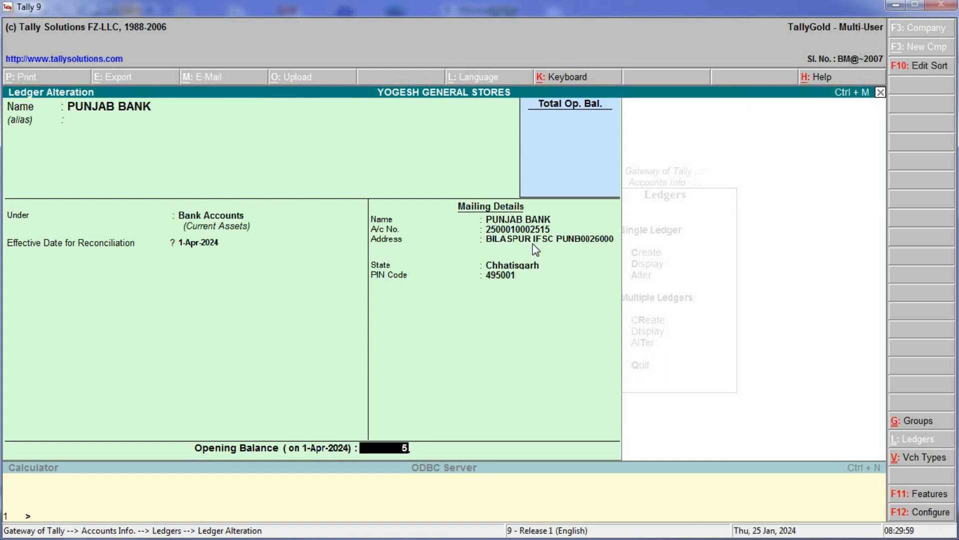
key("Return")
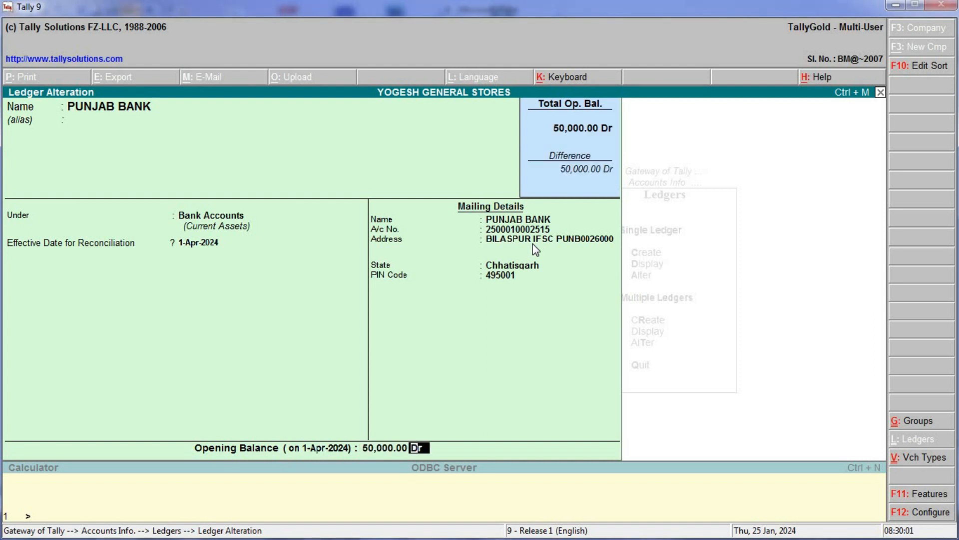
- Review the PUNJAB BANK fields and save it with 50,000.00 Dr
key("Return")
key("n")
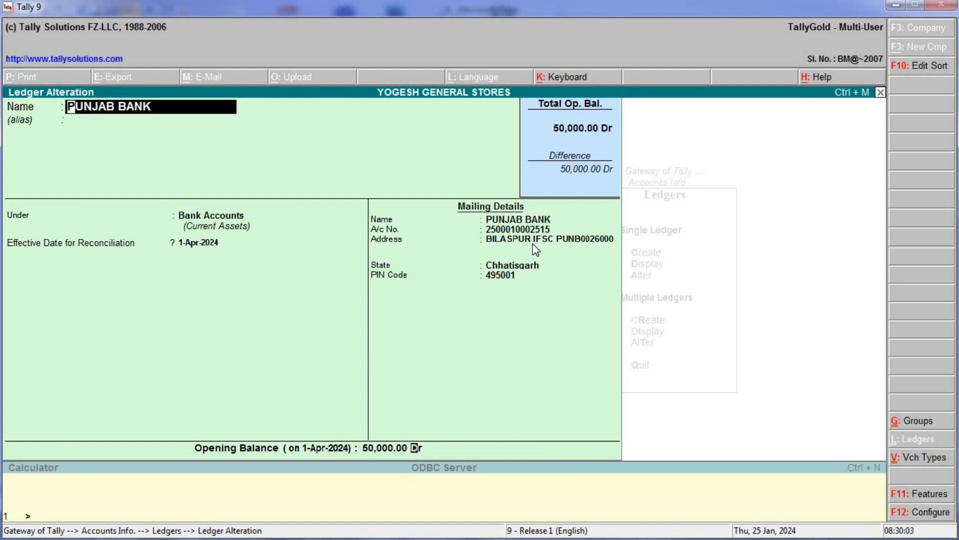
key("Return")
key("Return")
key("Return")
key("Return")
key("Return")
key("Return")
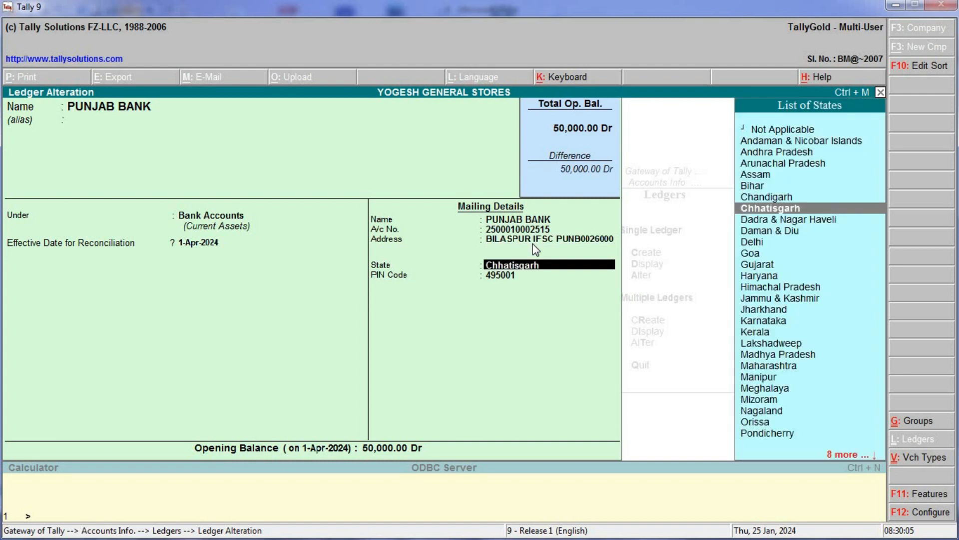
key("Return")
key("Return")
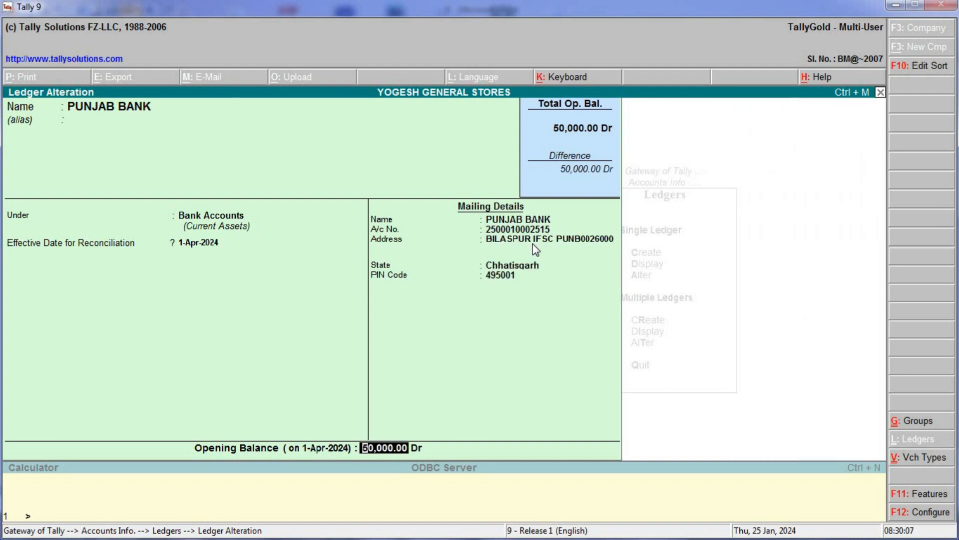
key("Return")
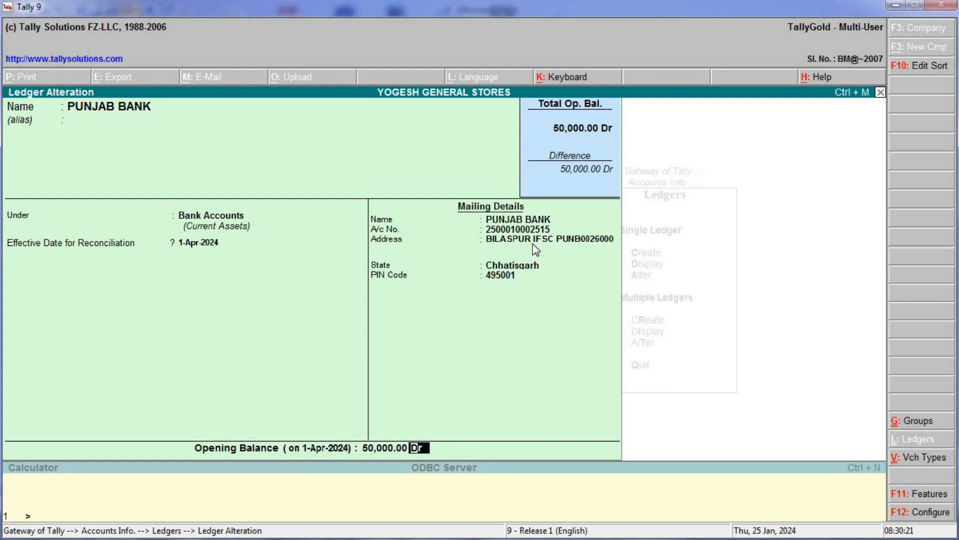
key("Return")
key("Return")
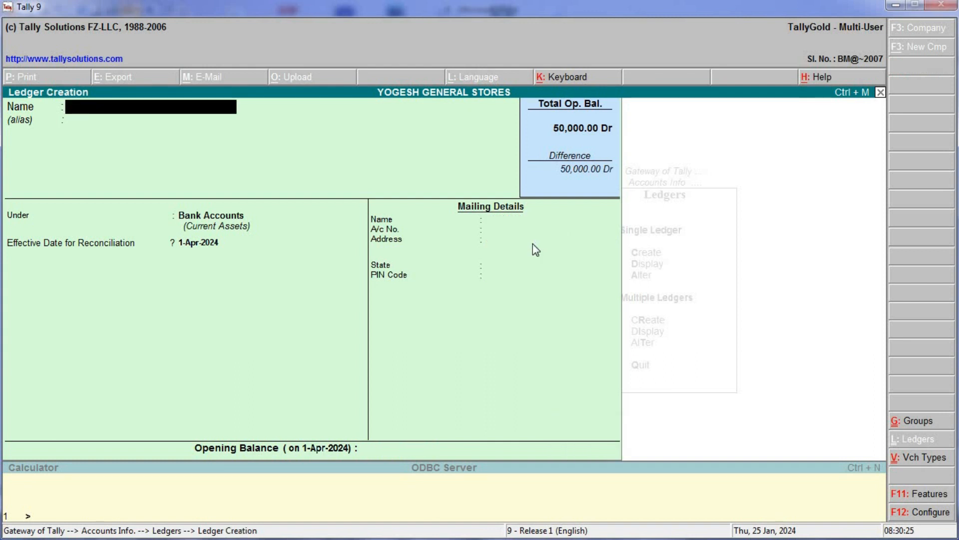
key("alt+Tab")
left_click(207, 187)
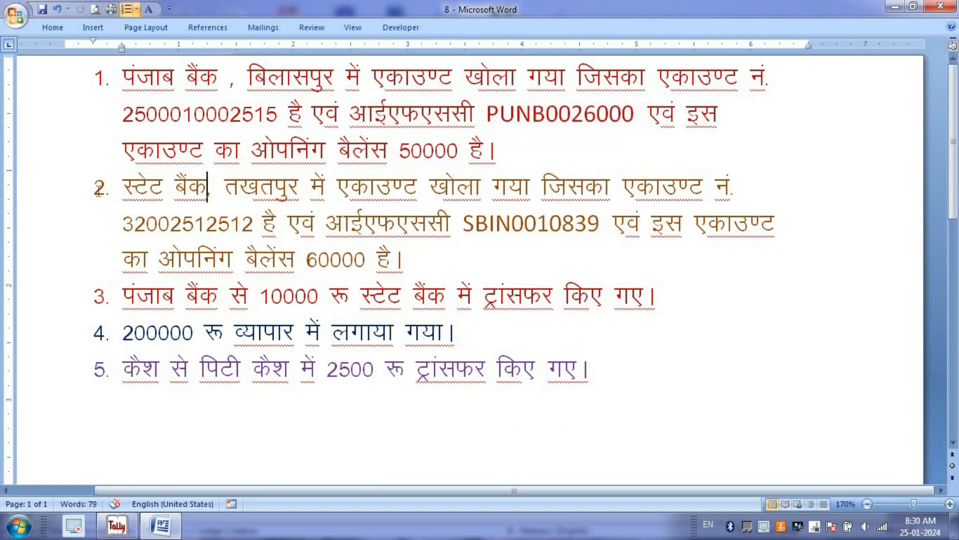
left_click_drag(122, 187, 409, 225)
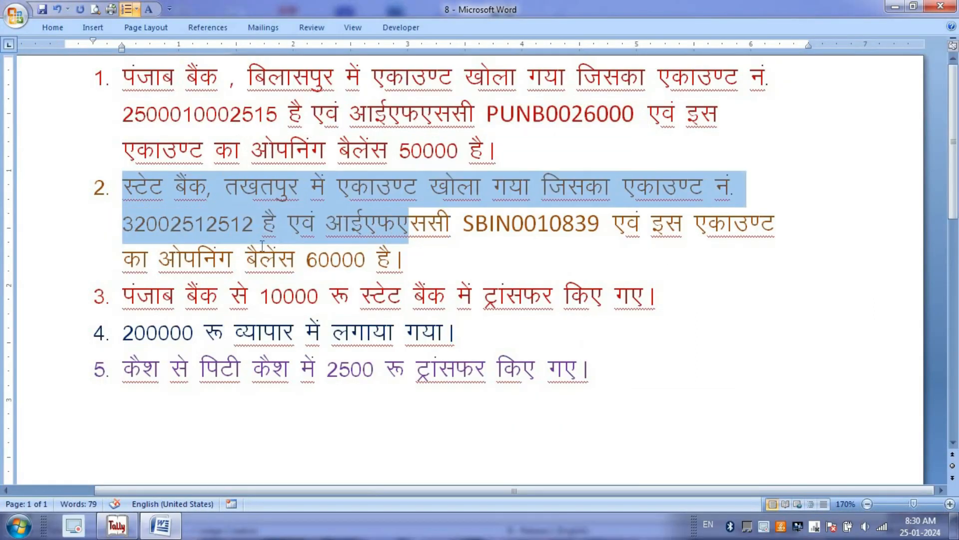
double_click(228, 229)
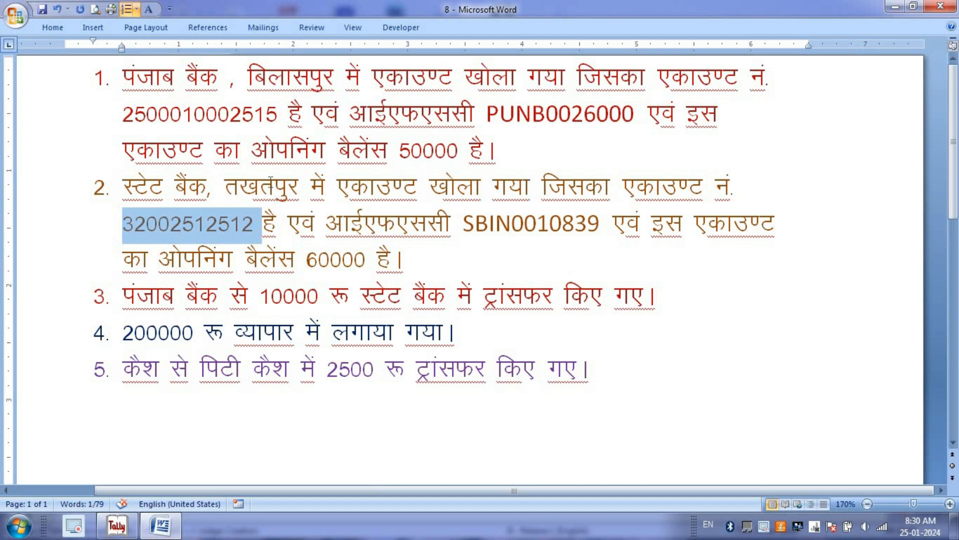
left_click(272, 184)
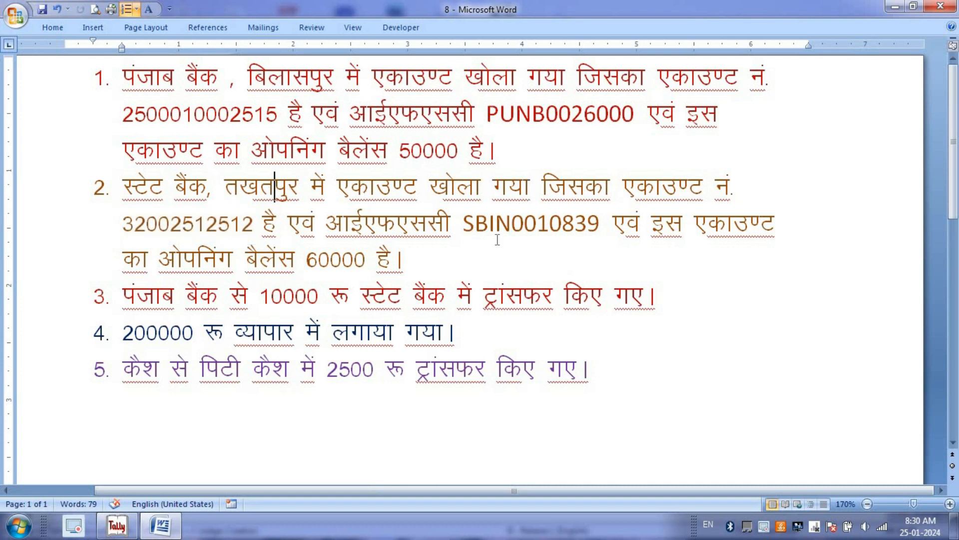
- Name the new ledger STATE BANK OF INDIA and keep it under Bank Accounts
key("alt+Tab")
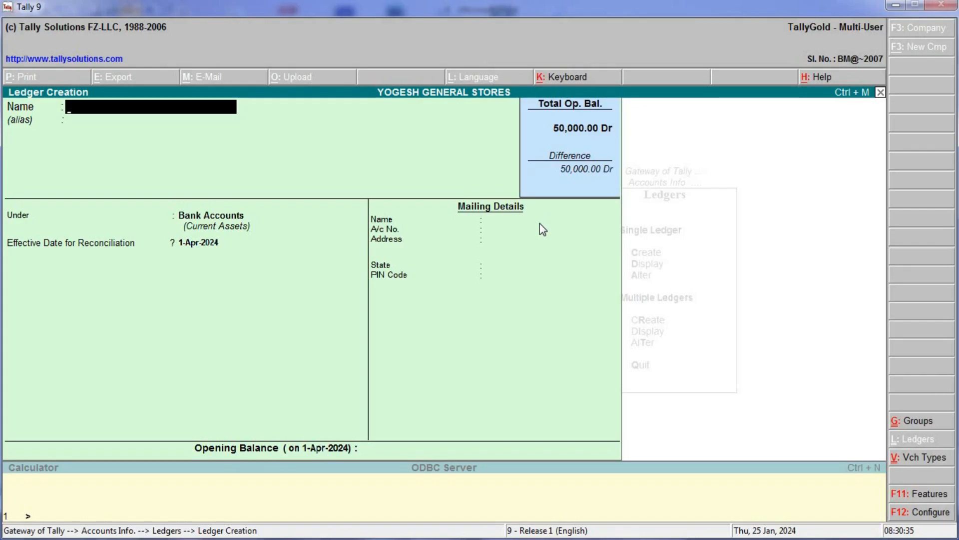
type("STATE BAN")
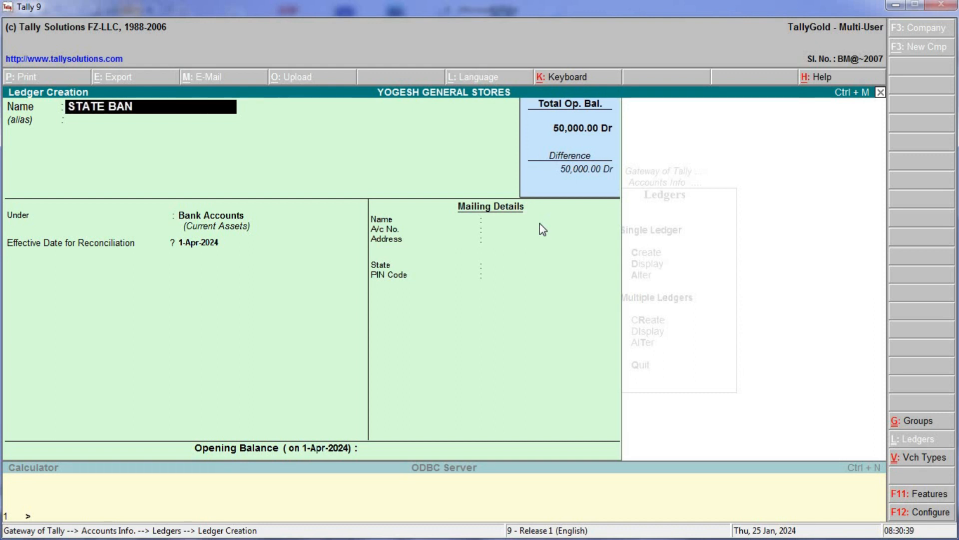
type("K OF INDIA")
key("Return")
key("Return")
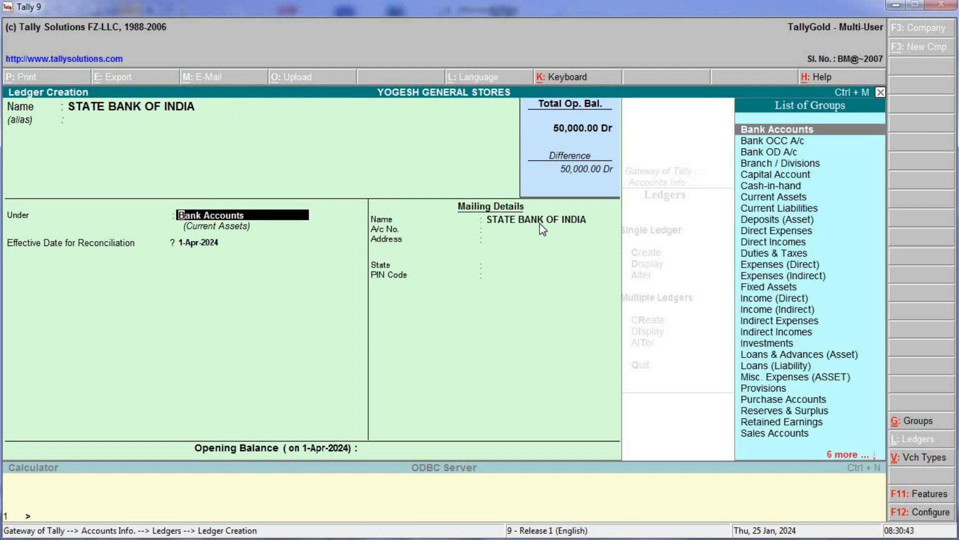
key("Return")
key("Return")
key("Return")
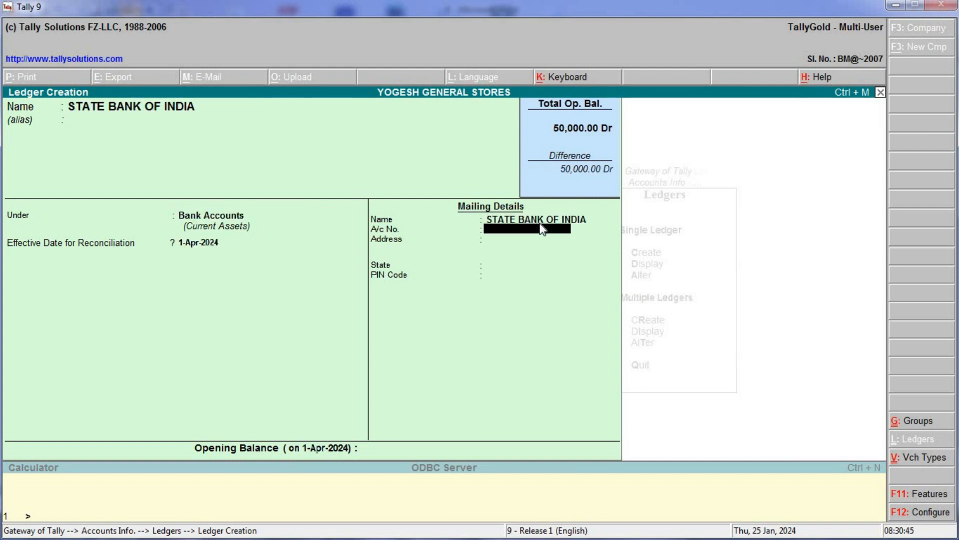
key("alt+Tab")
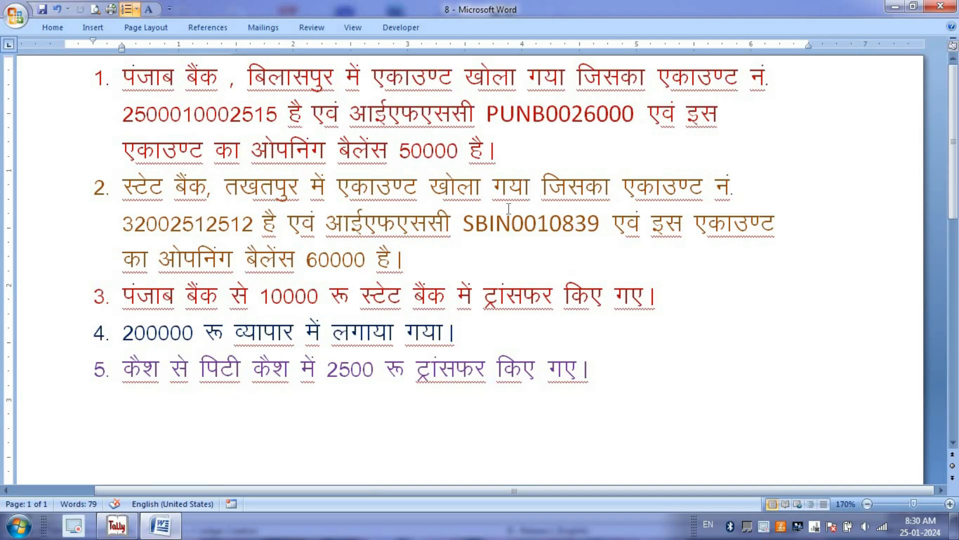
double_click(544, 223)
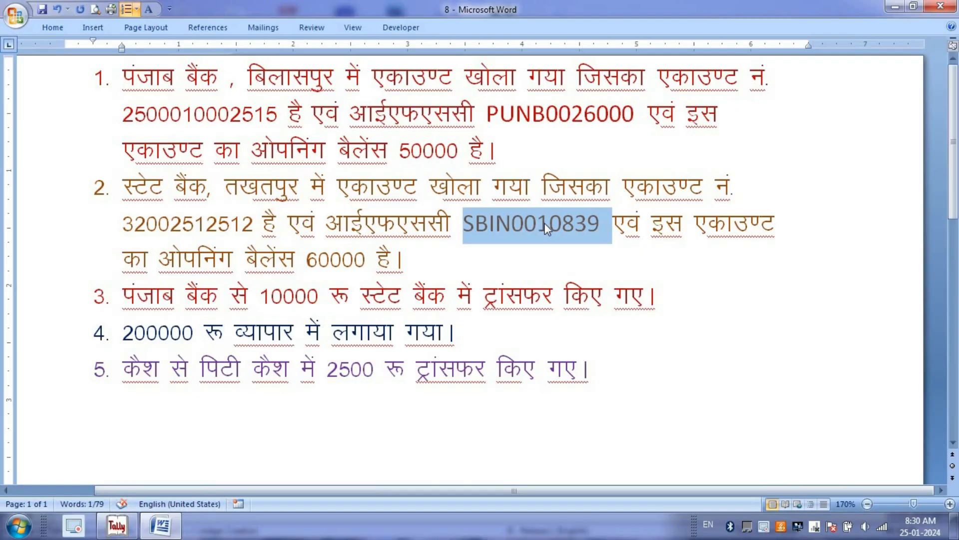
key("alt+Tab")
type("TAKHATPUR")
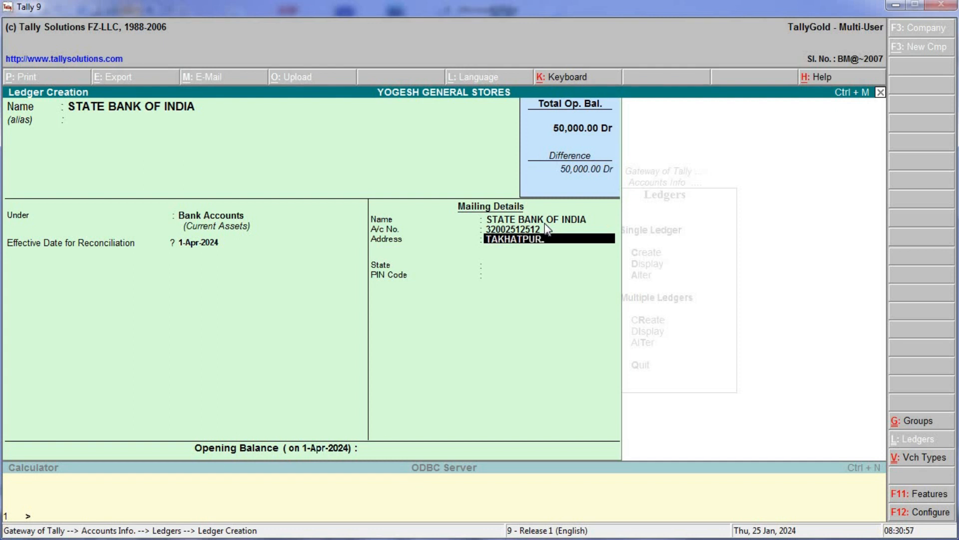
- Add a second address line reading IFSC SBIN0010839
key("Return")
type("IFSC")
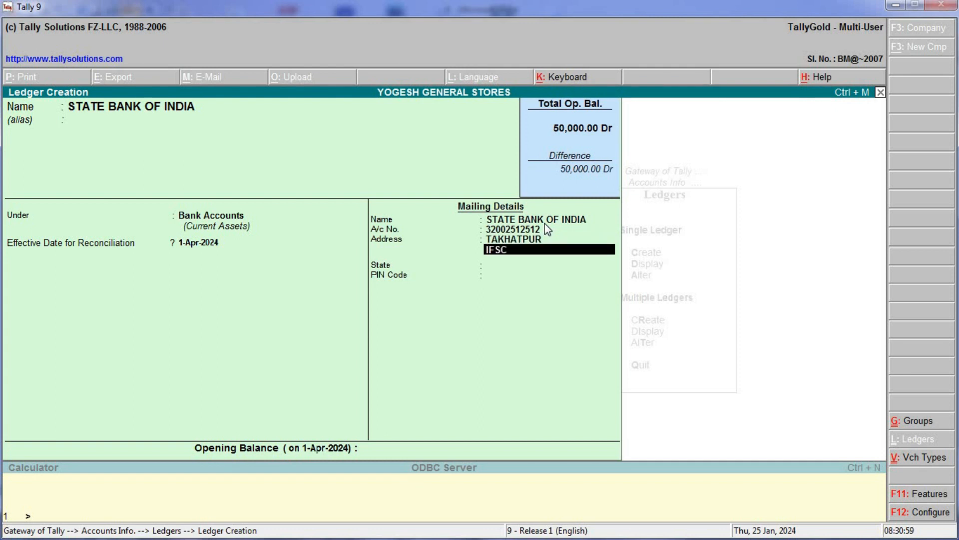
key("BackSpace")
key("BackSpace")
key("BackSpace")
key("BackSpace")
type("SBIN0010839")
key("Home")
type("IFSC")
key("Return")
key("Return")
- Set the state to Chhatisgarh and PIN code 495002
type("CHH")
key("Return")
type("495002")
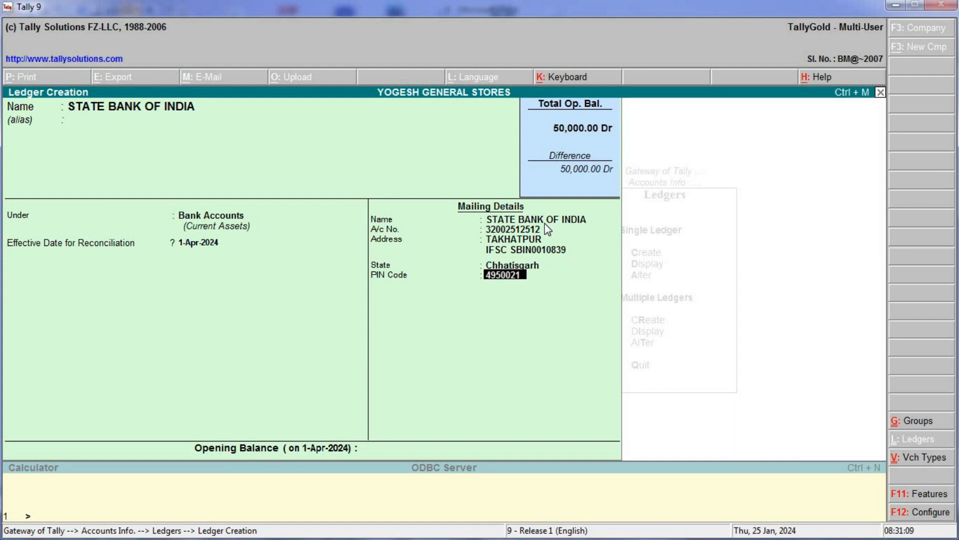
key("Return")
key("Return")
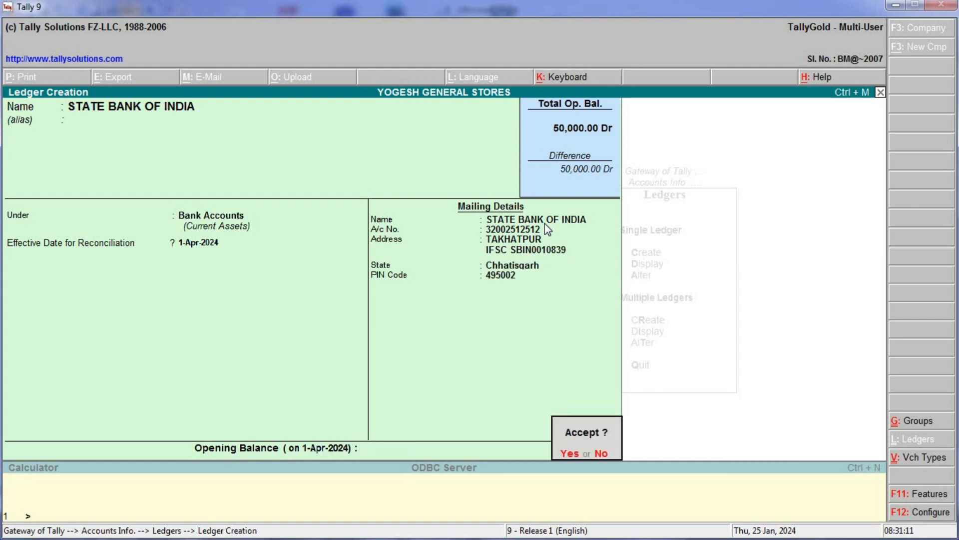
key("n")
key("Return")
key("Return")
key("Return")
key("Return")
key("Return")
key("Return")
key("Return")
key("Return")
key("Return")
- Copy 60000 from the exercise sheet into the Opening Balance field
key("alt+Tab")
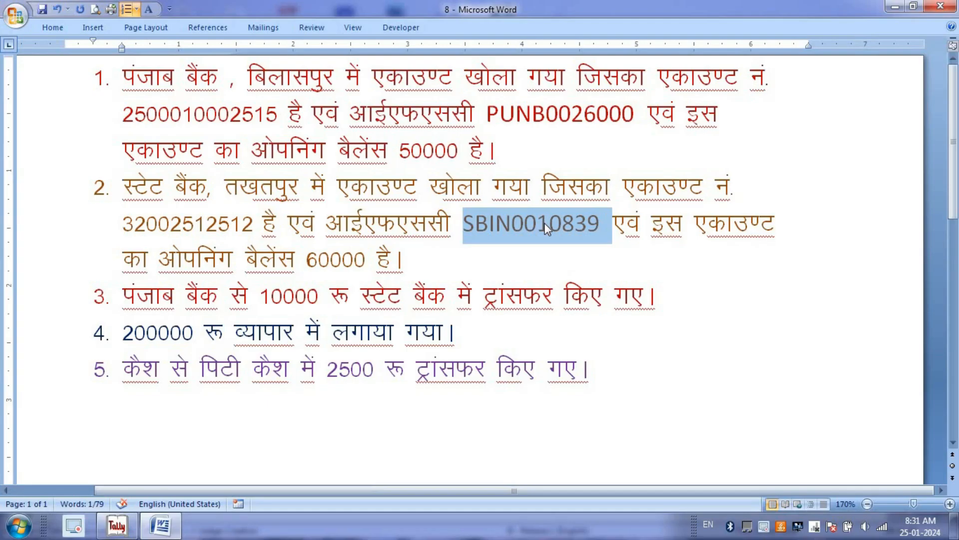
double_click(324, 270)
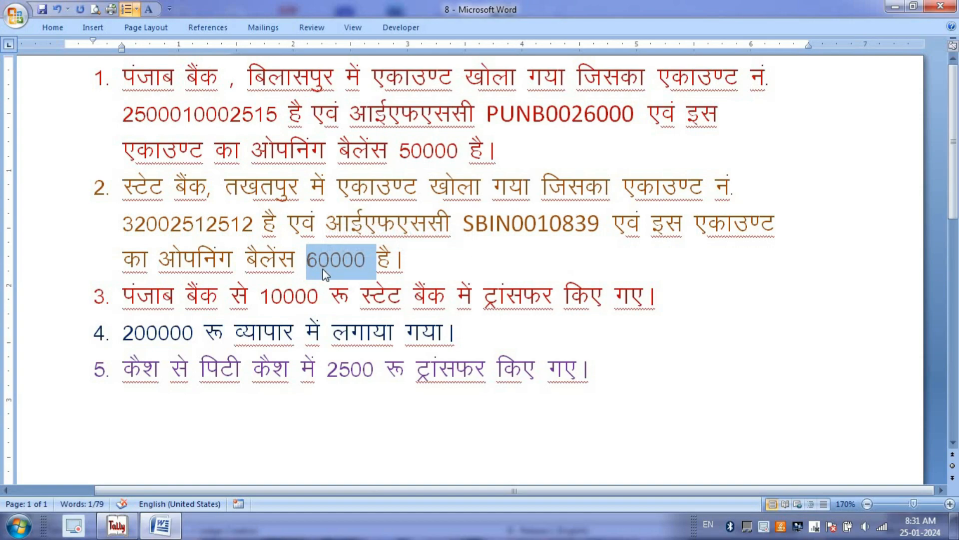
key("alt+Tab")
key("ctrl+alt+v")
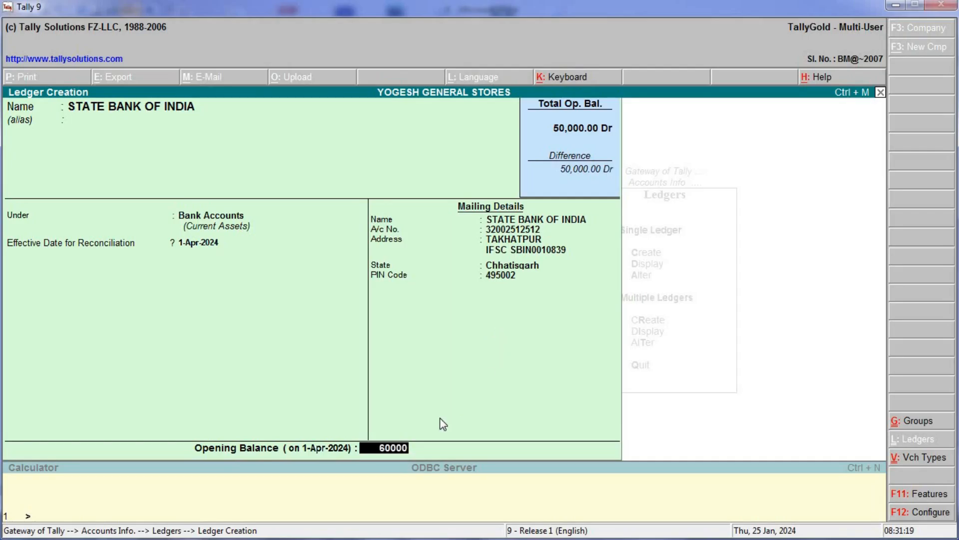
- Save STATE BANK OF INDIA at 60,000.00 Dr, then select item 3's 10000 in Word
key("Return")
key("Return")
key("Return")
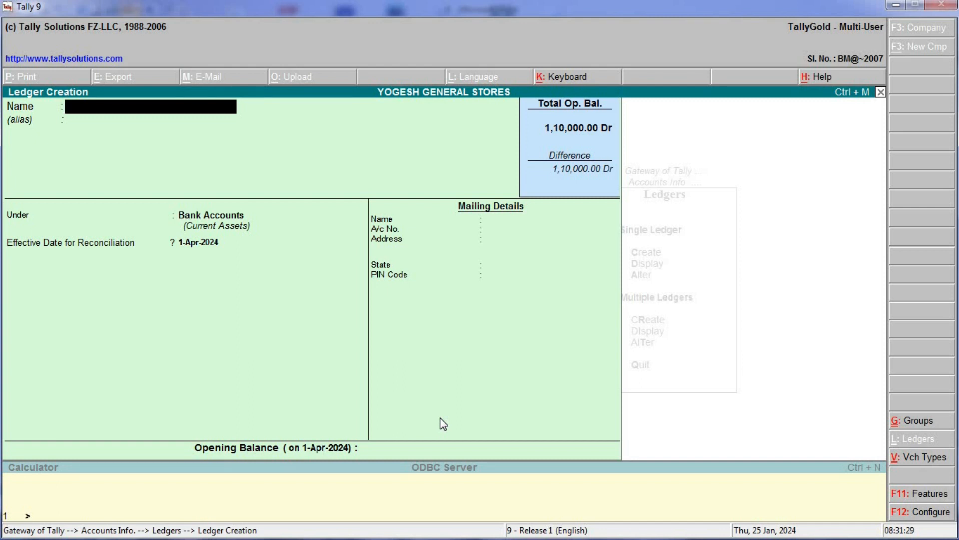
key("alt+Tab")
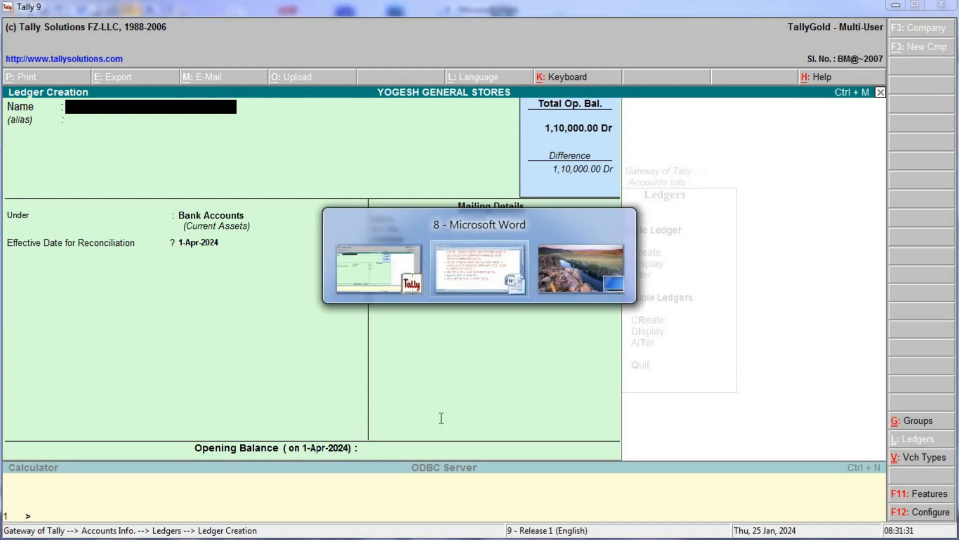
left_click(256, 294)
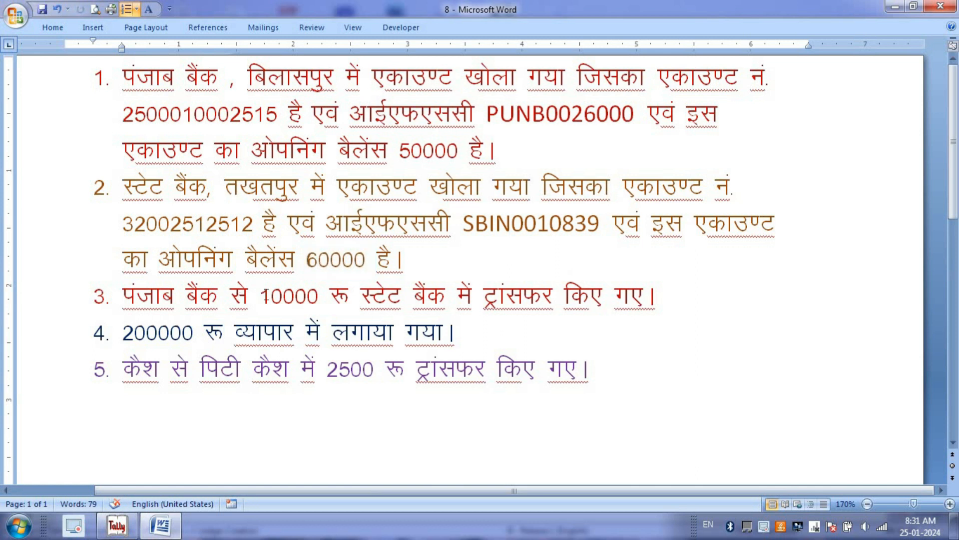
double_click(296, 296)
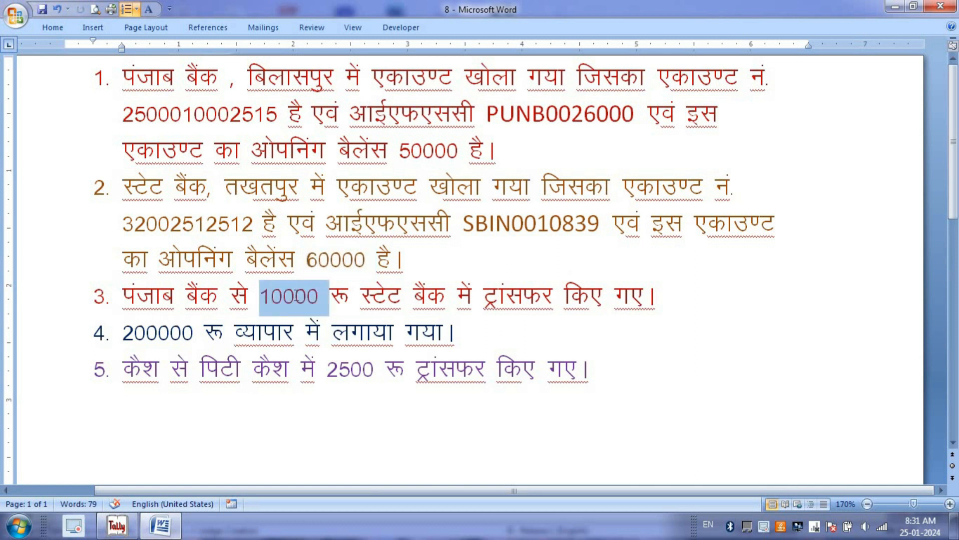